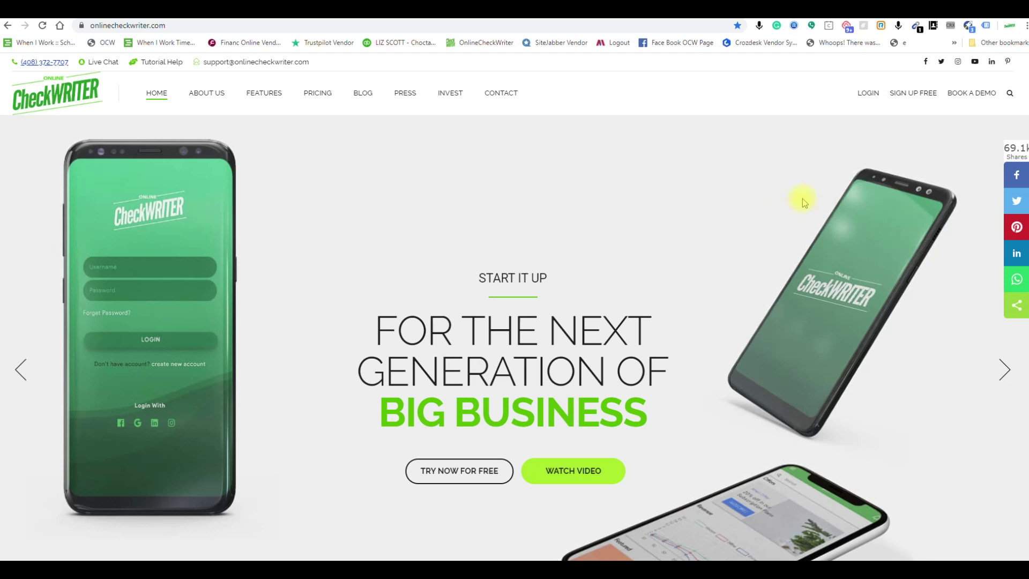
Step: Log in with the temporary password, handle the password change form, and reach the Received Checks list
left_click(871, 96)
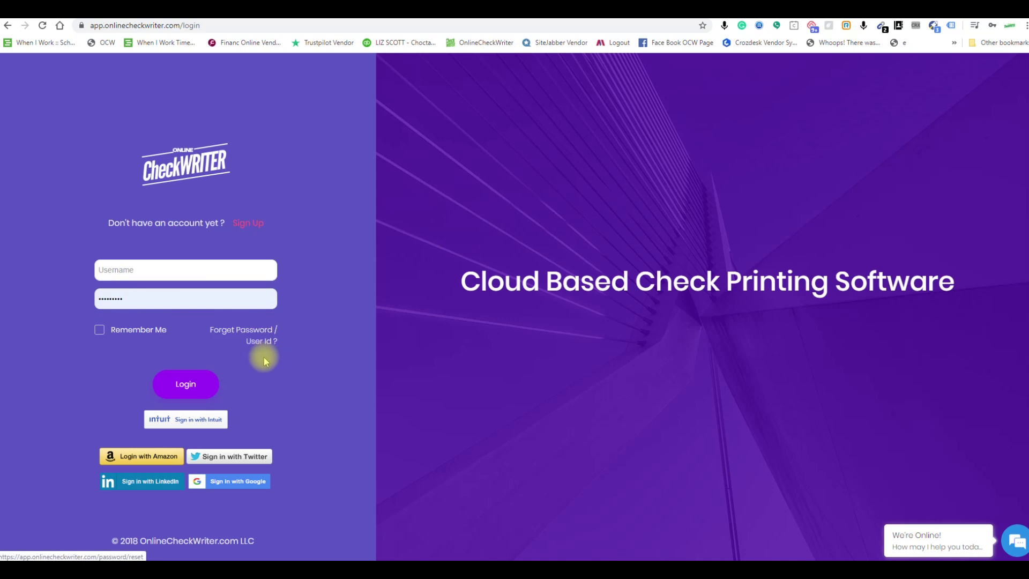
left_click(290, 360)
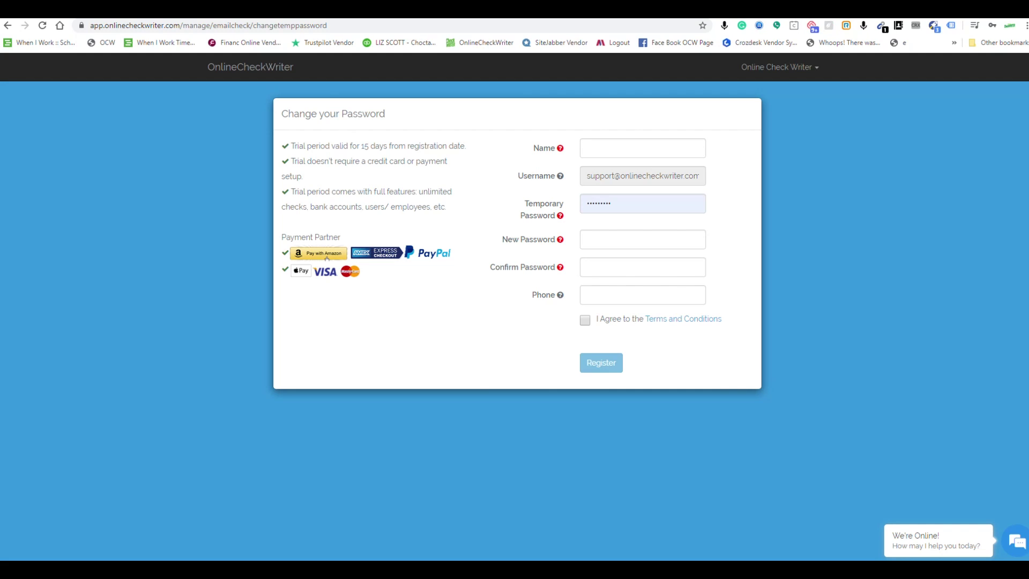
left_click(599, 239)
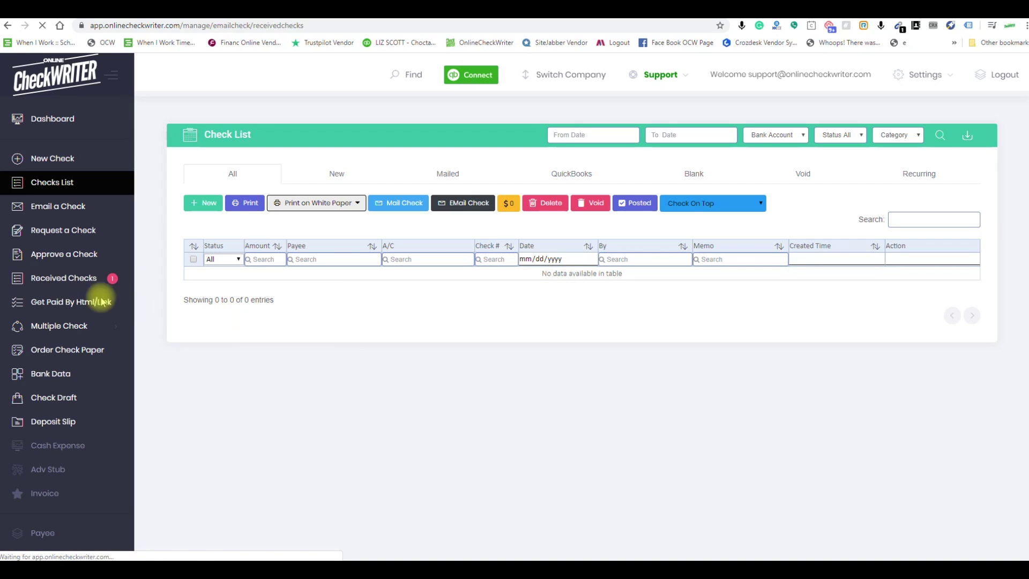
left_click(54, 279)
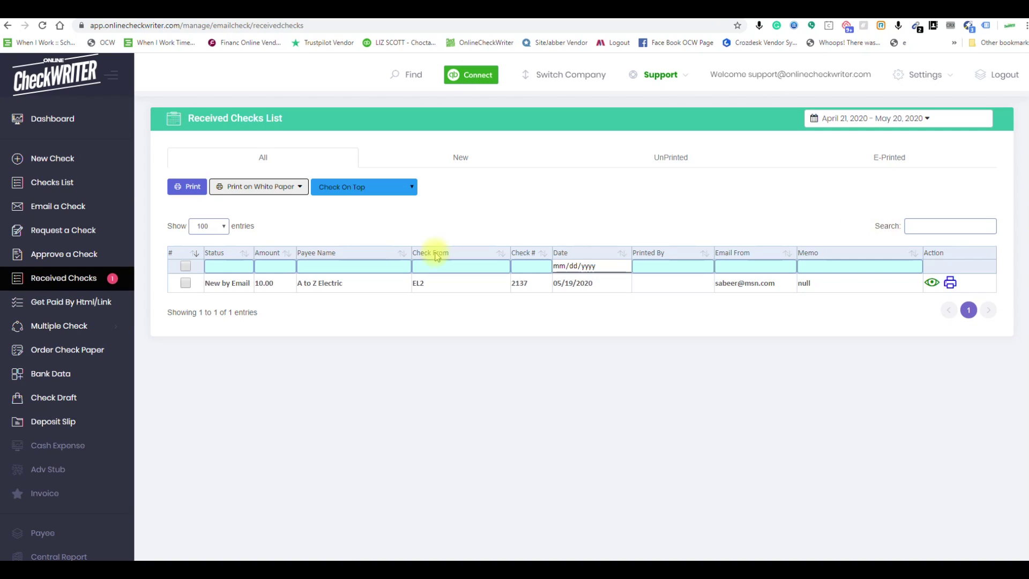
Step: Load the emailed 2018 Borah Lions Wrestling Fundraiser check and show its white-paper print options
left_click(187, 187)
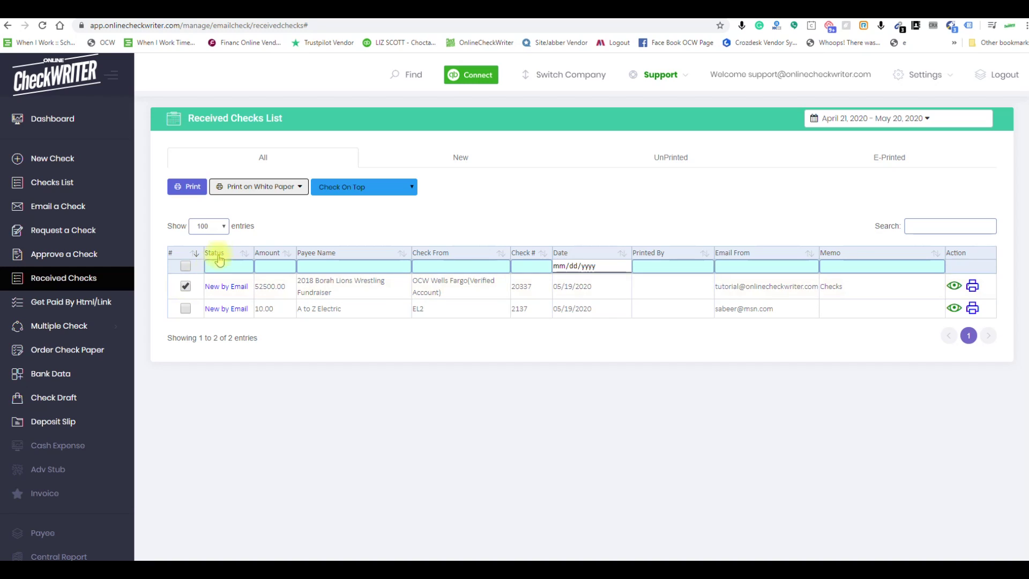
left_click(257, 187)
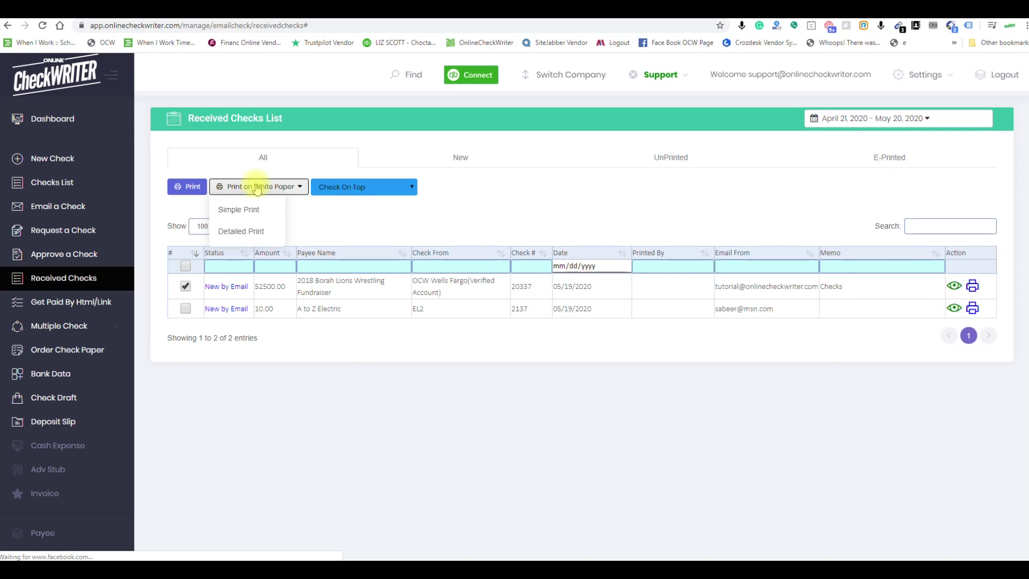
Step: Choose Simple Print for the 52,500.00 check and save the Chrome print preview as a PDF
left_click(241, 212)
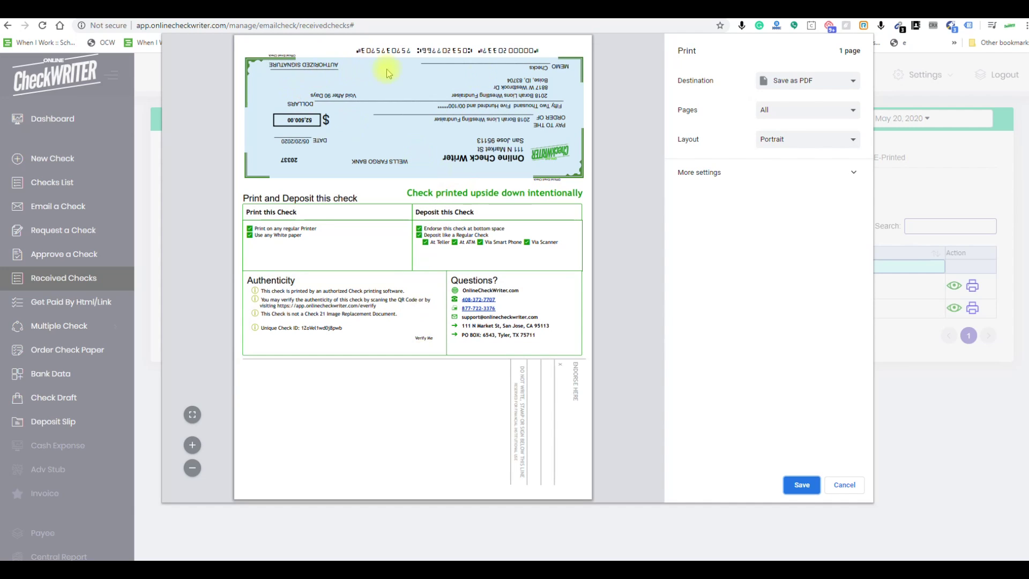
left_click(853, 486)
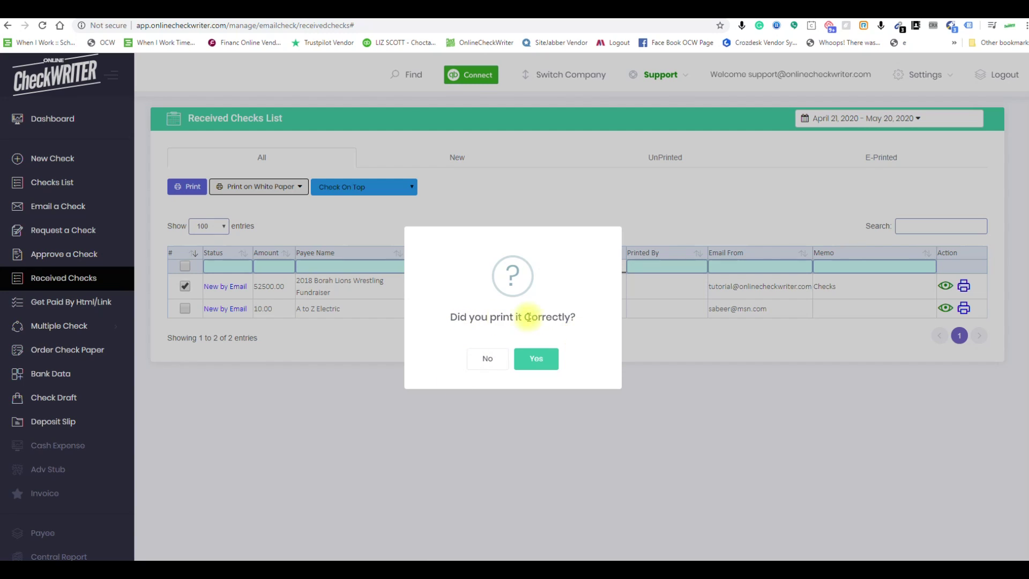
Step: Confirm the check printed correctly so it is listed as E-Printed, then start a new check
left_click(533, 361)
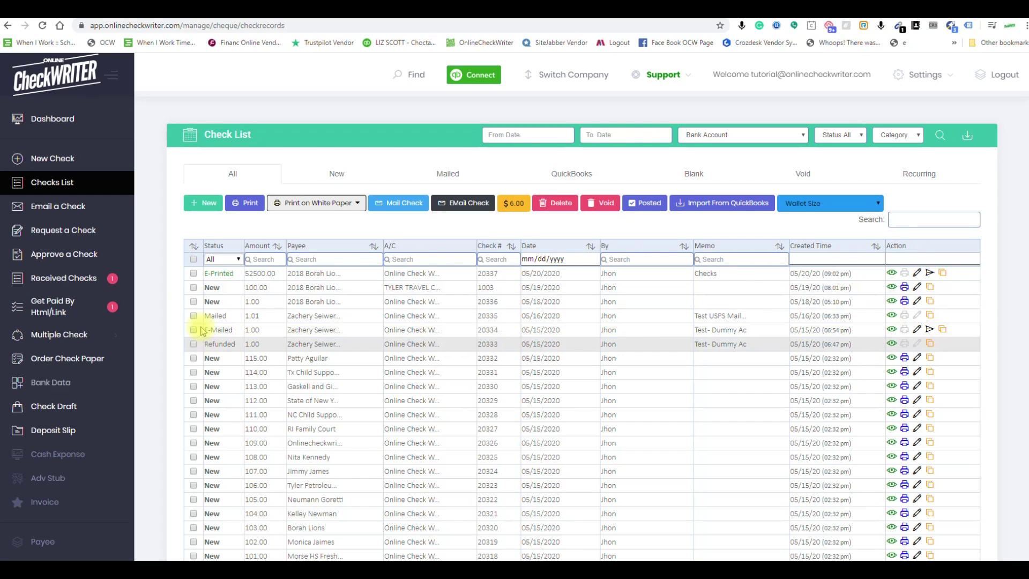
left_click(59, 160)
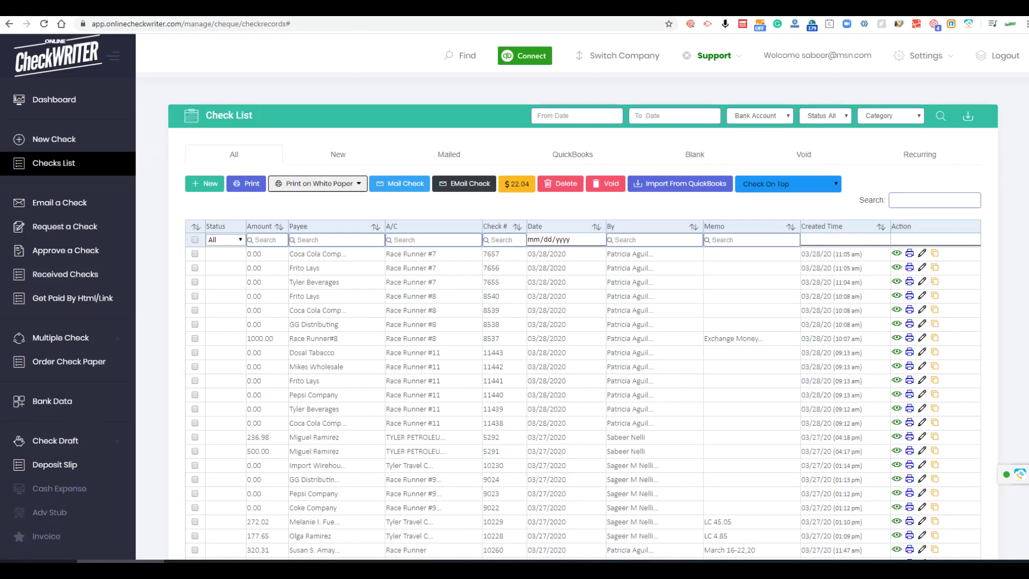
Step: Show the Import From QuickBooks dialog on the way to the OnlineCheckWriter landing page
left_click(676, 184)
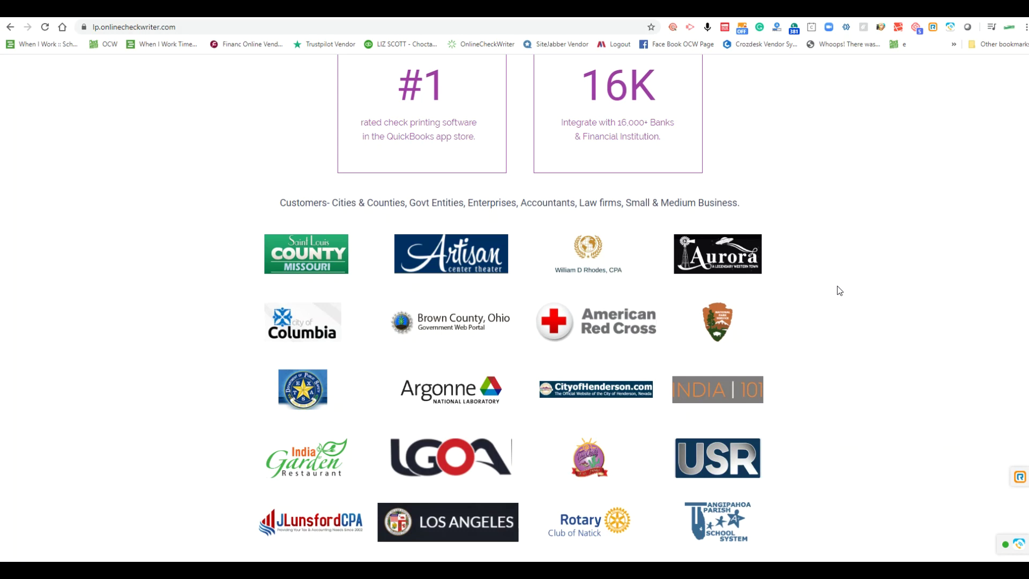
scroll(837, 286, "up", 10)
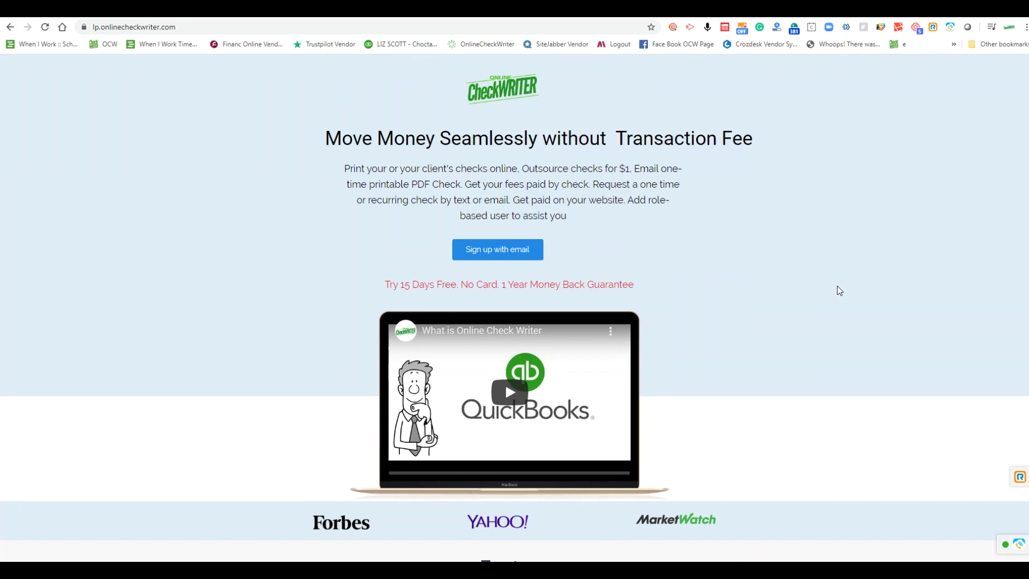